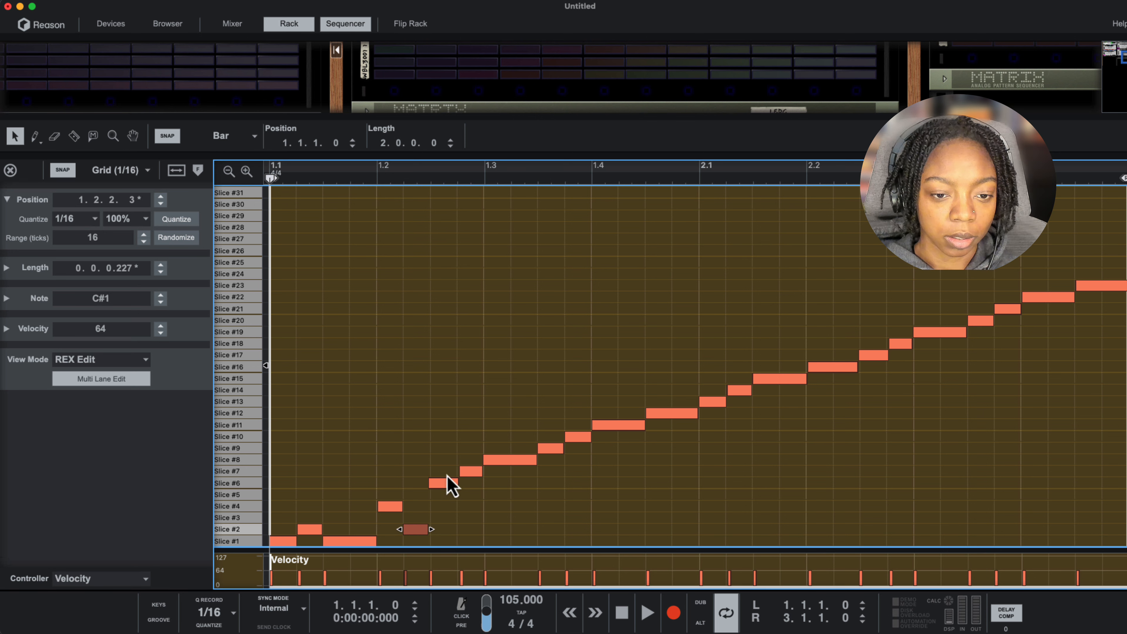
Audition slices #2, #3 and #4 individually and play the rearranged drum loop from its start
click(443, 484)
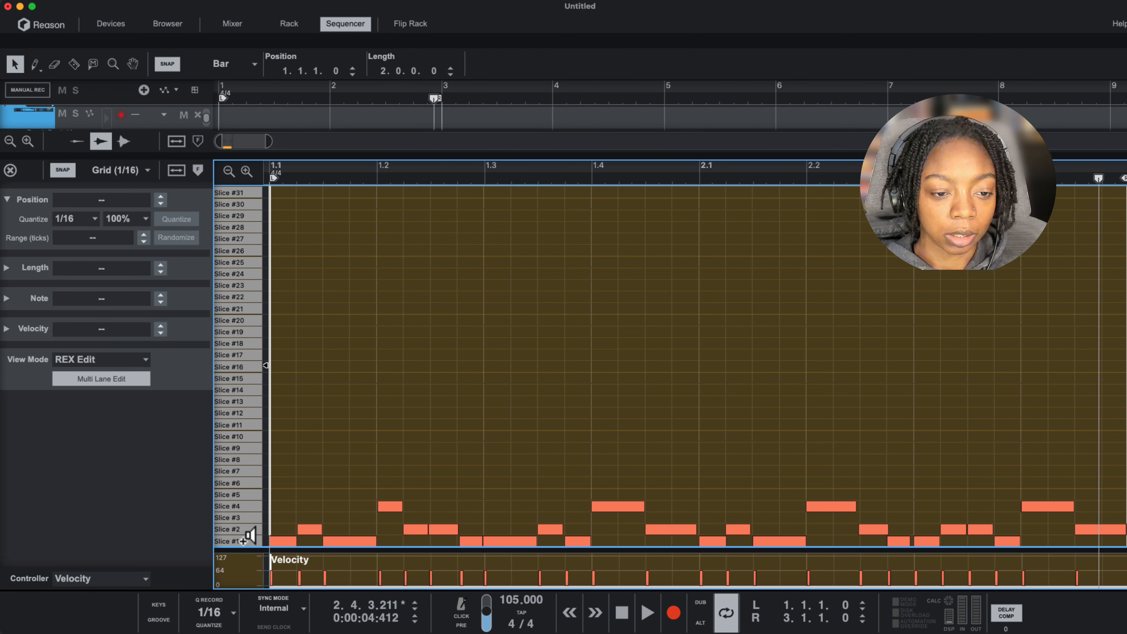
click(250, 529)
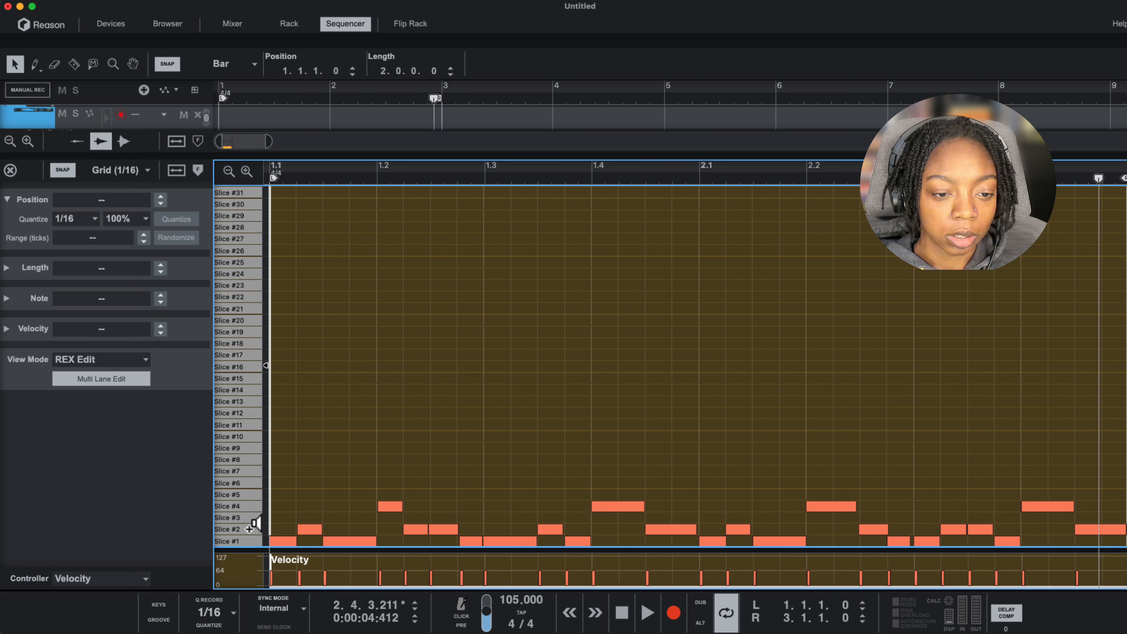
click(250, 518)
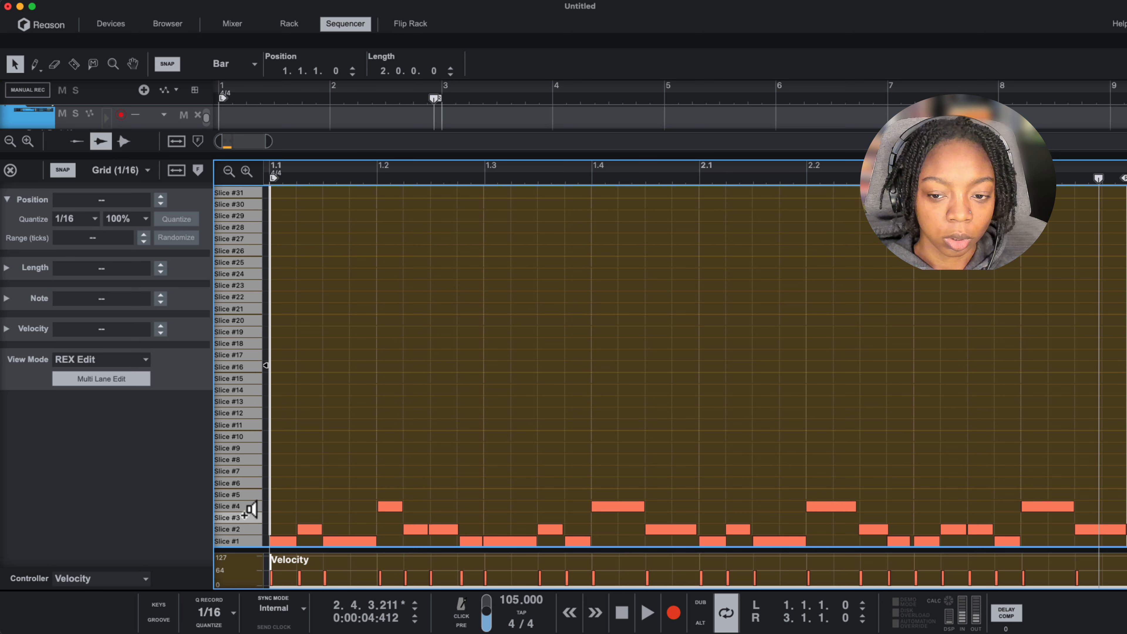
click(249, 506)
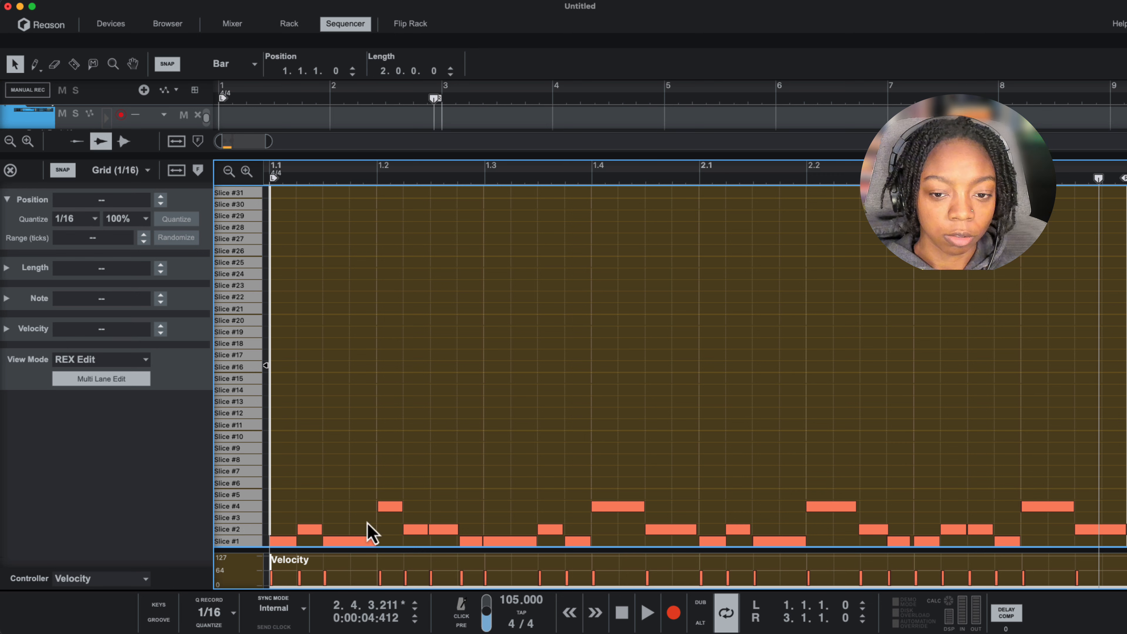
key(shift+Return)
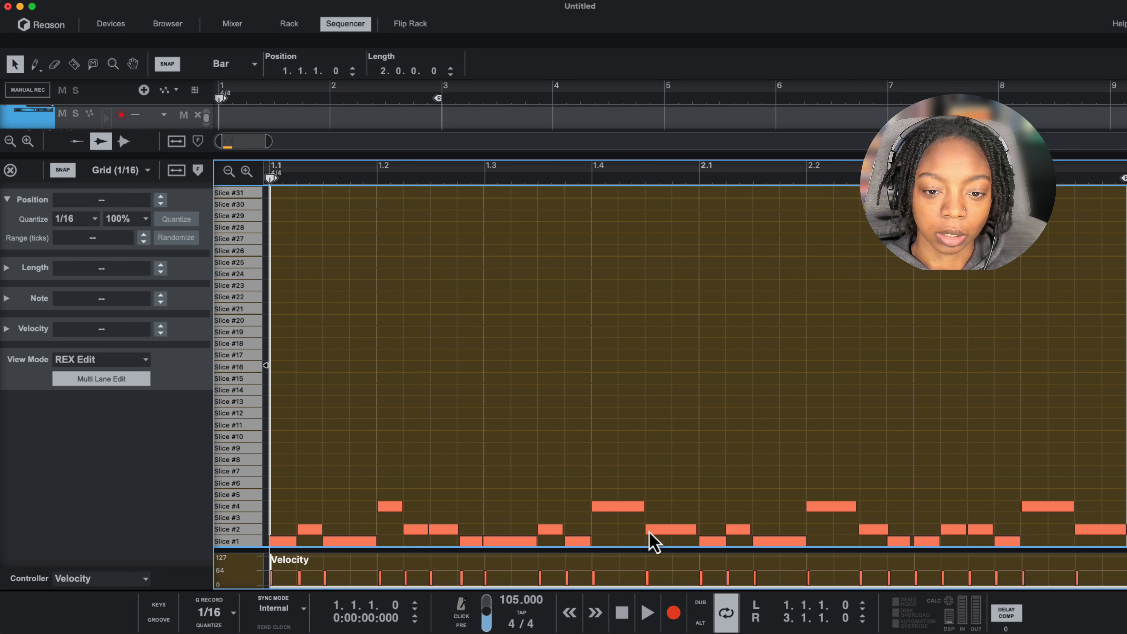
key(space)
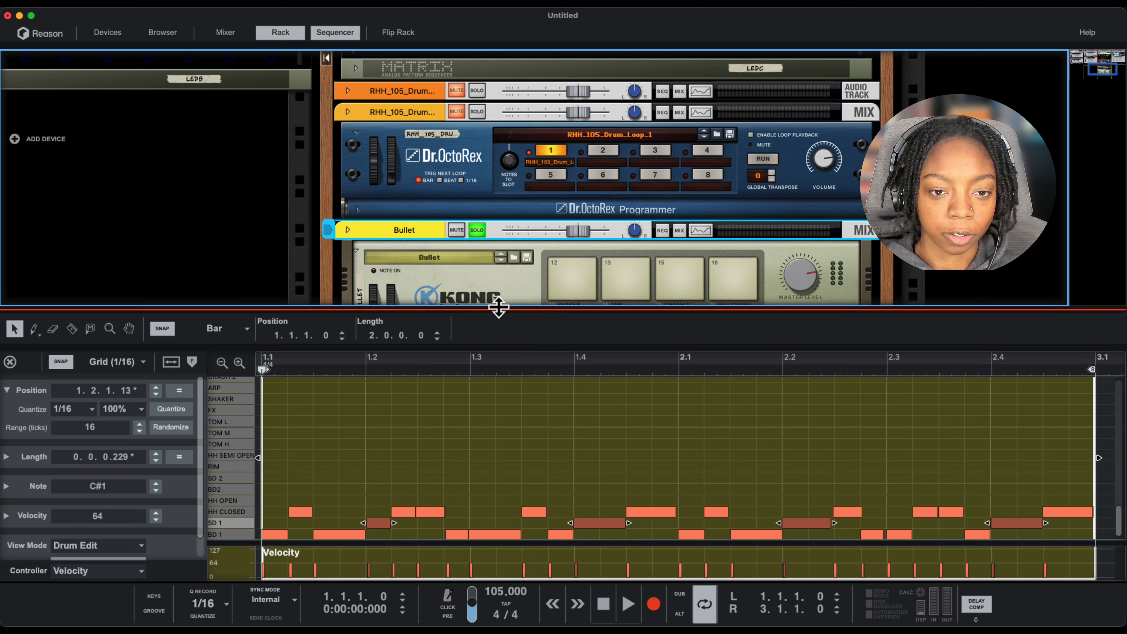
Enlarge the sequencer's note editor and play the drum pattern through the Kong Bullet kit
drag(496, 305, 493, 194)
key(space)
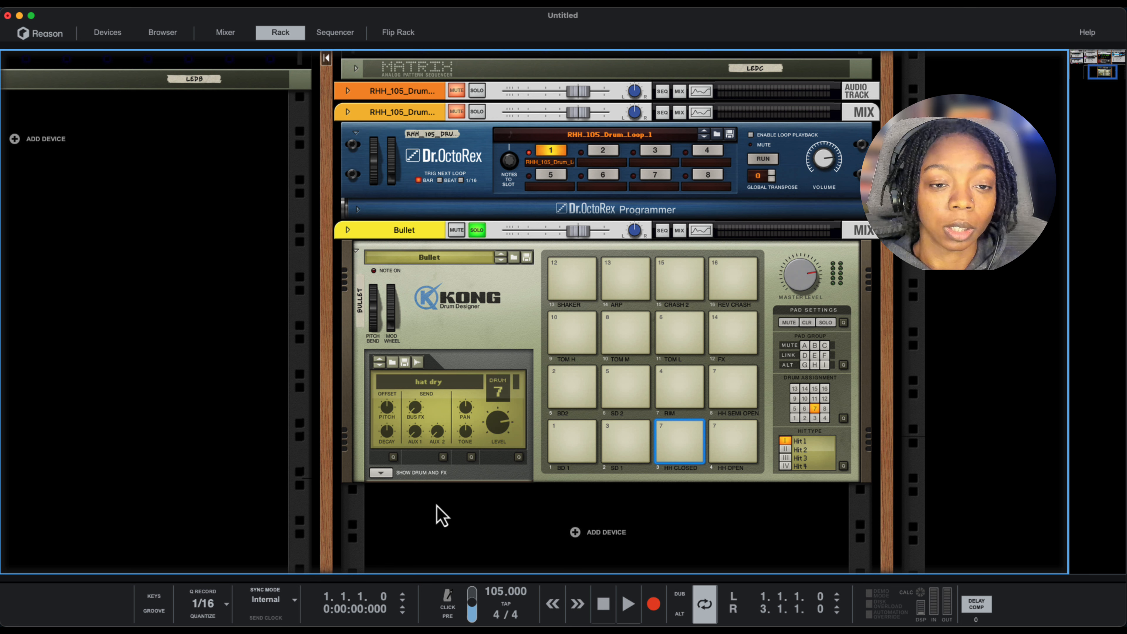
key(space)
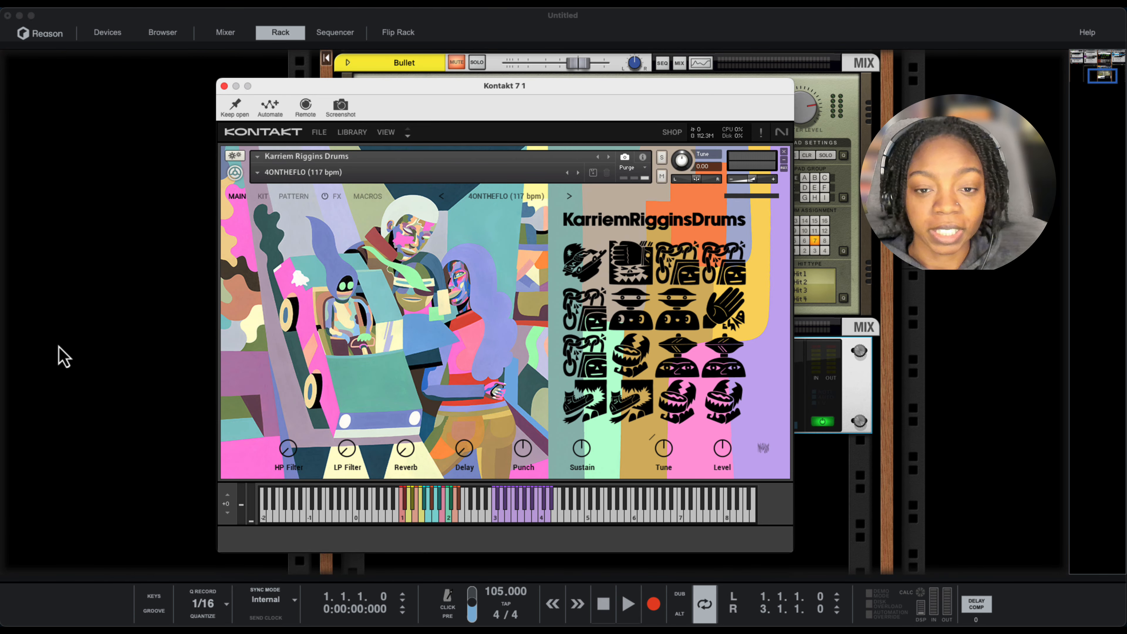
Play the drum pattern through Kontakt's Karriem Riggins Drums kit and the LunchTable kit for comparison
key(space)
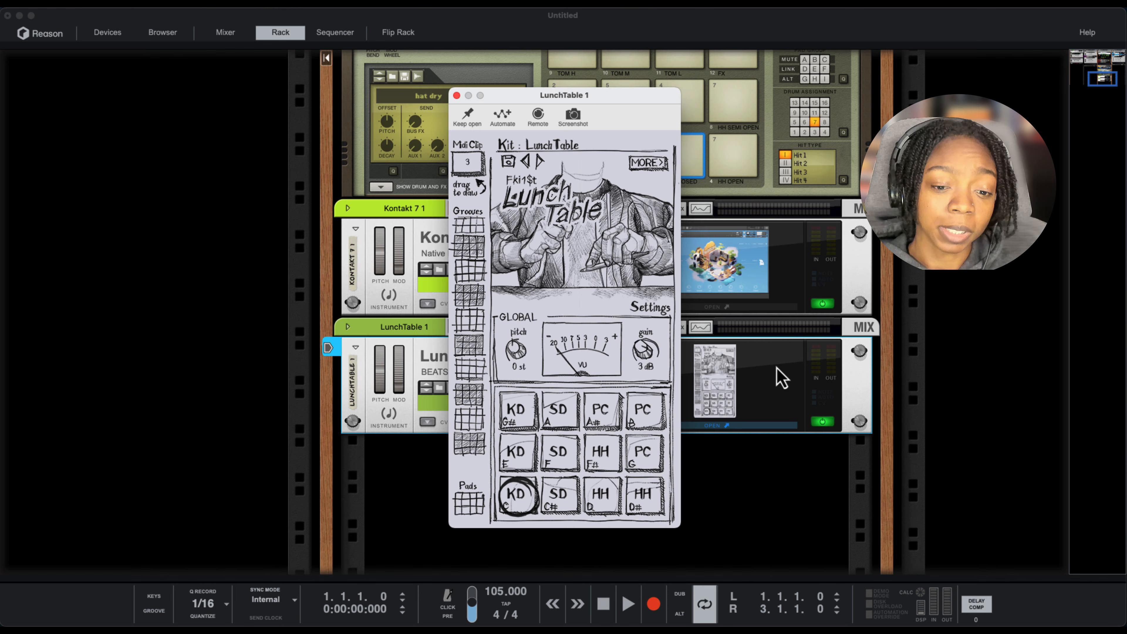
key(space)
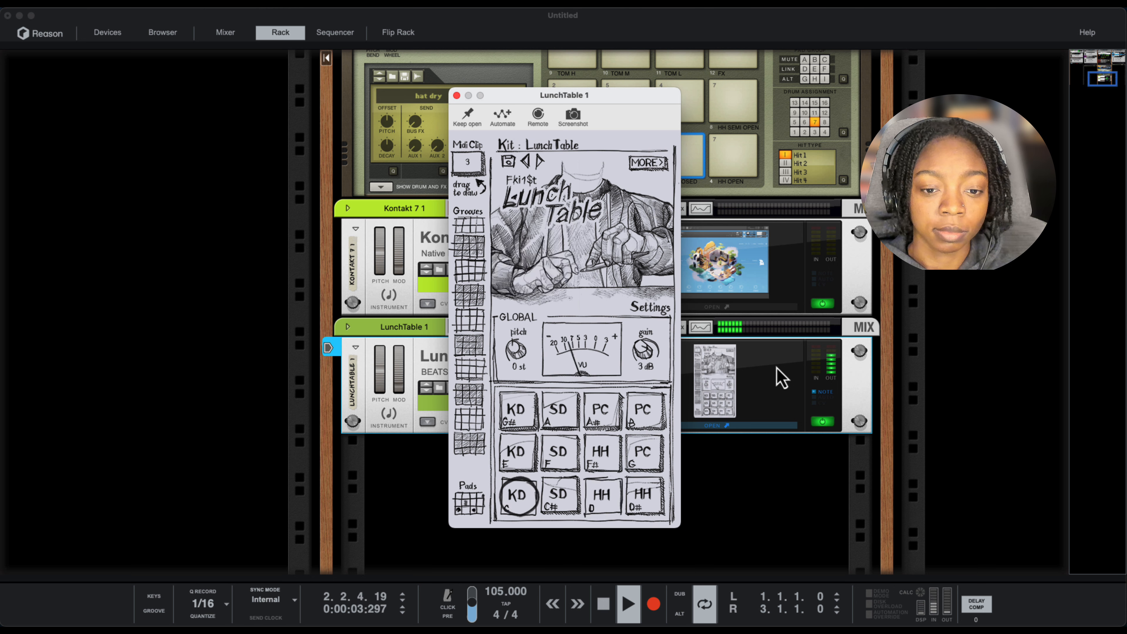
key(space)
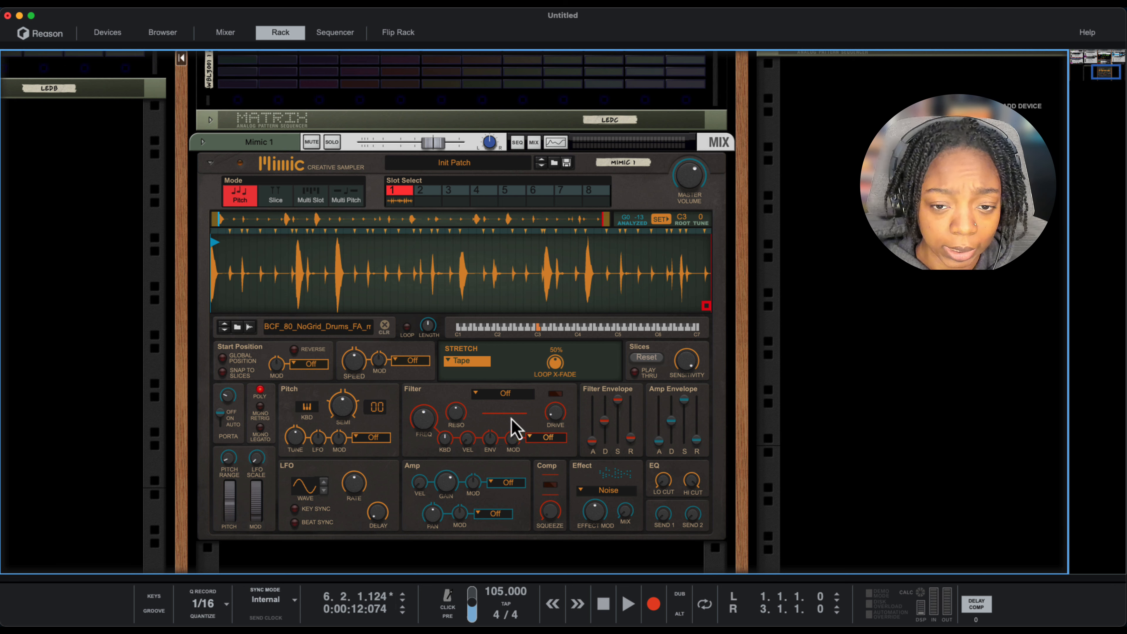
Set the Mimic sampler to Slice mode with a lower slice sensitivity, and nudge the slice marker at the first loud hit
click(276, 197)
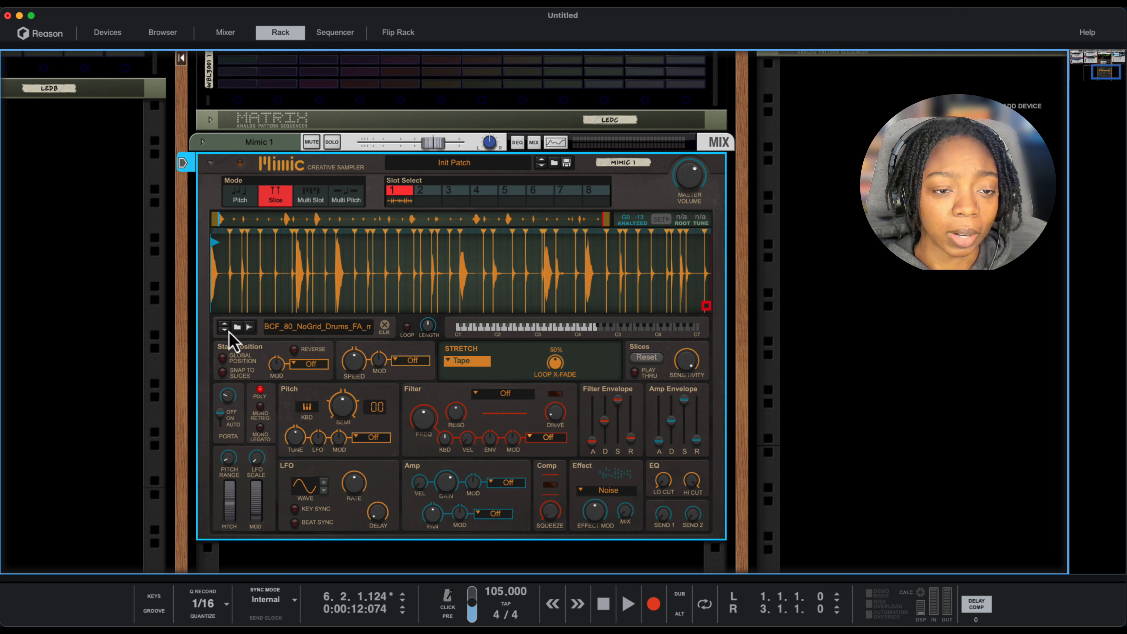
drag(687, 361, 652, 382)
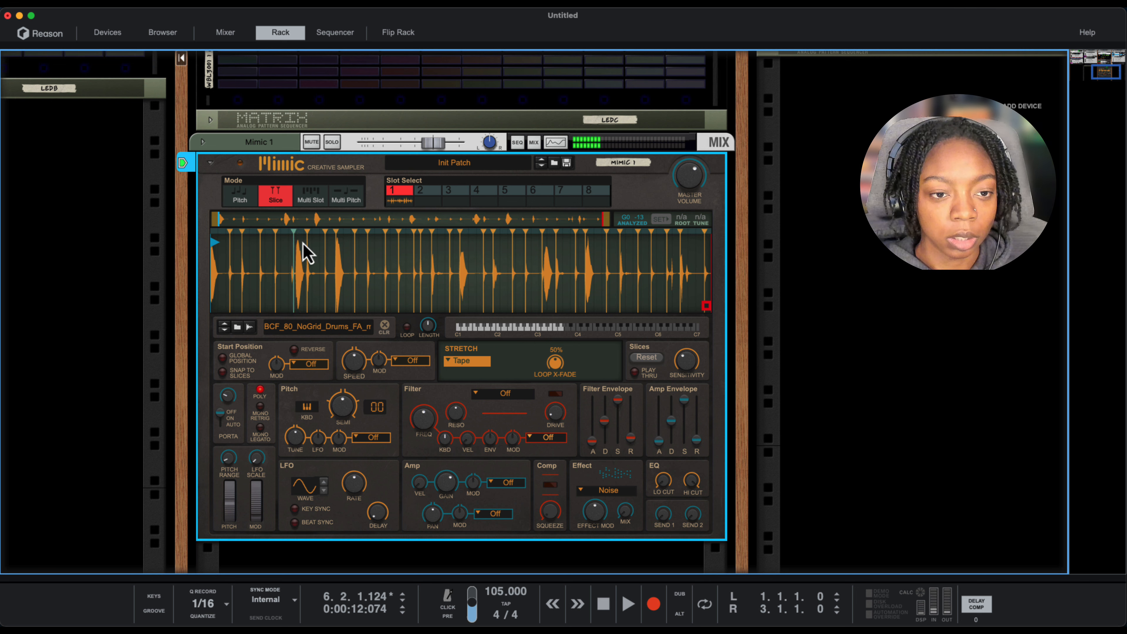
drag(294, 235, 296, 236)
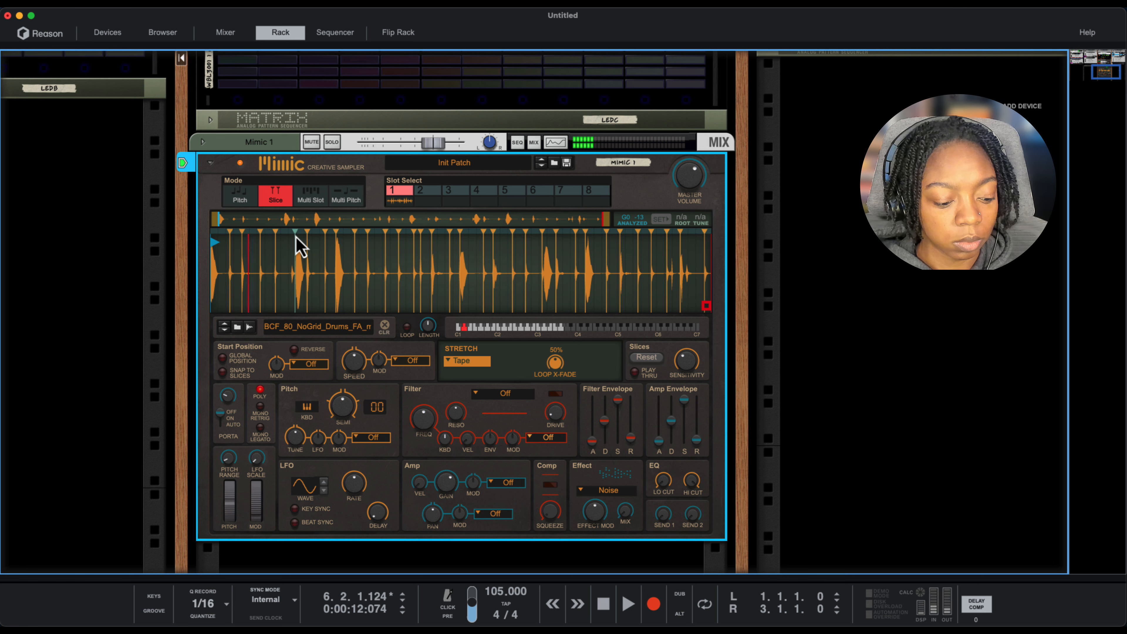
Play the Mimic slice pattern from the start and maximize the sequencer to show its programmed notes
key(F7)
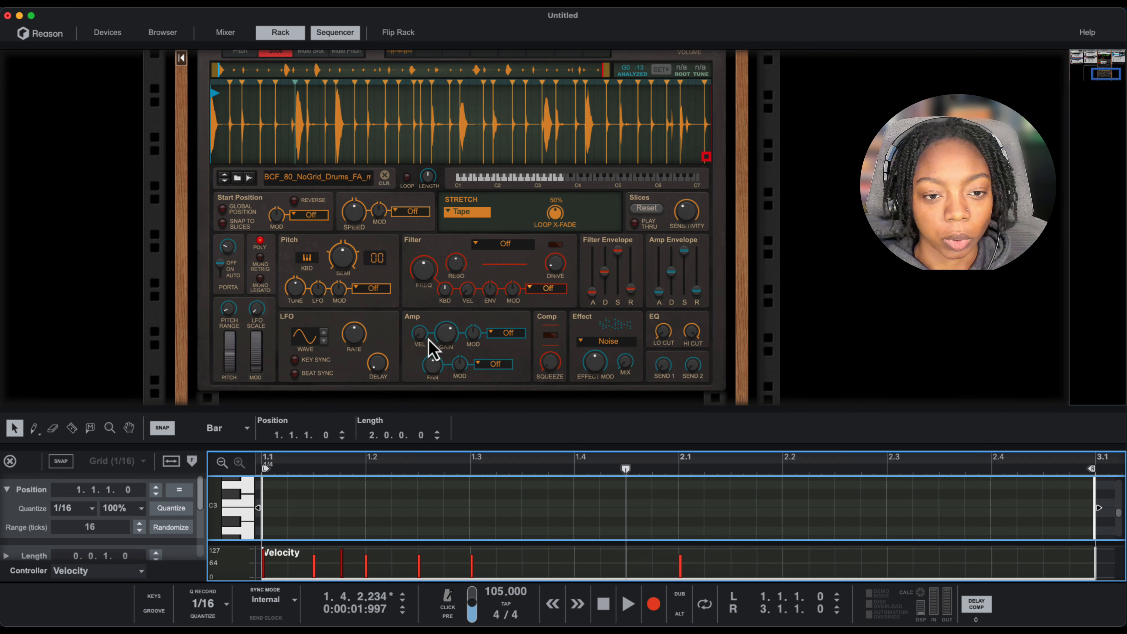
key(shift+Return)
key(space)
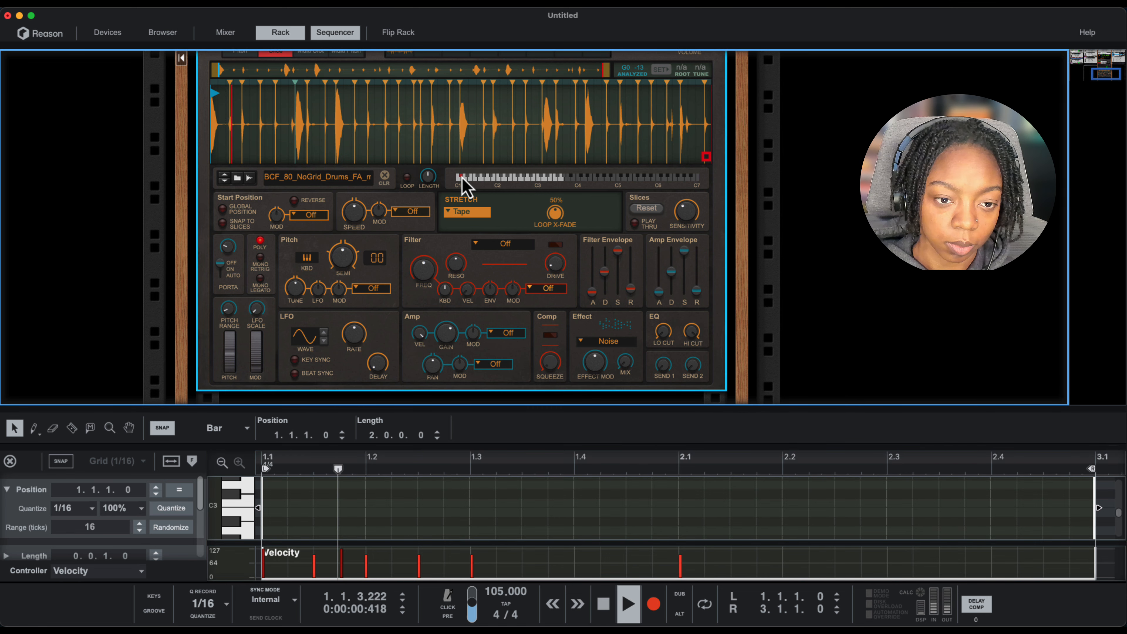
key(space)
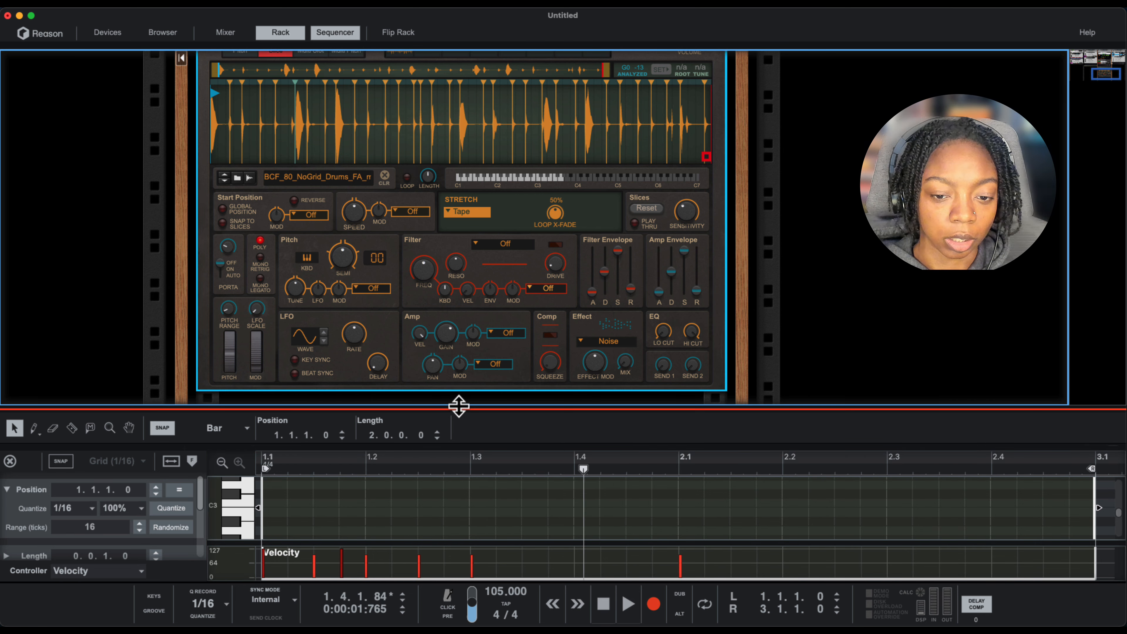
double_click(459, 406)
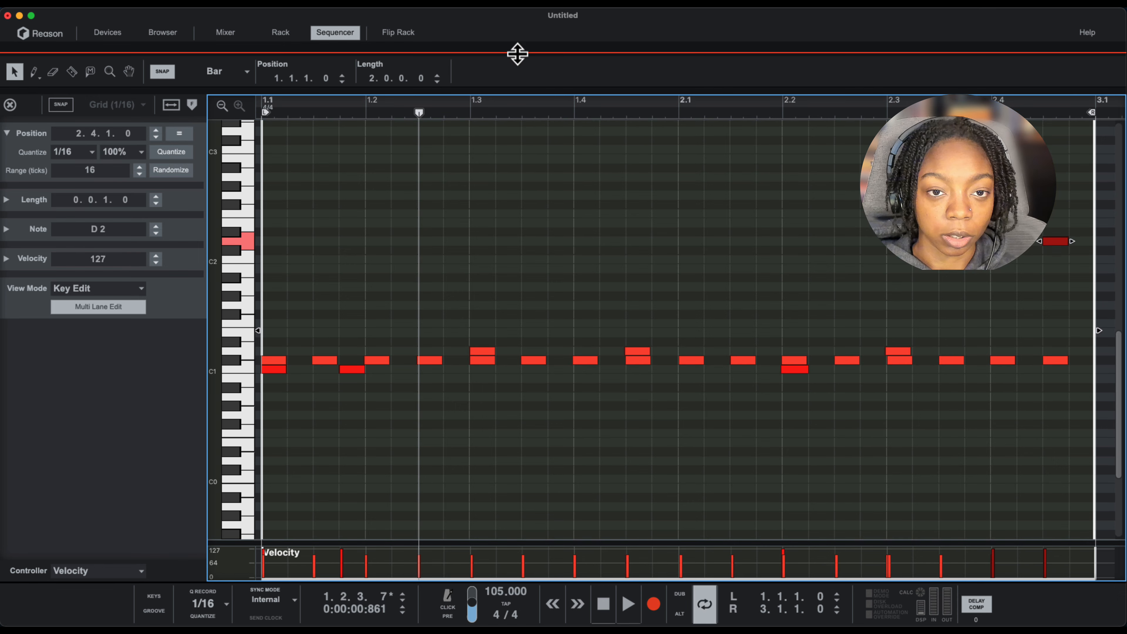
Raise Mimic's Amp Envelope release to 30.00 s and play the slice pattern from the start
double_click(515, 48)
drag(493, 621, 494, 621)
scroll(678, 387, up, 1)
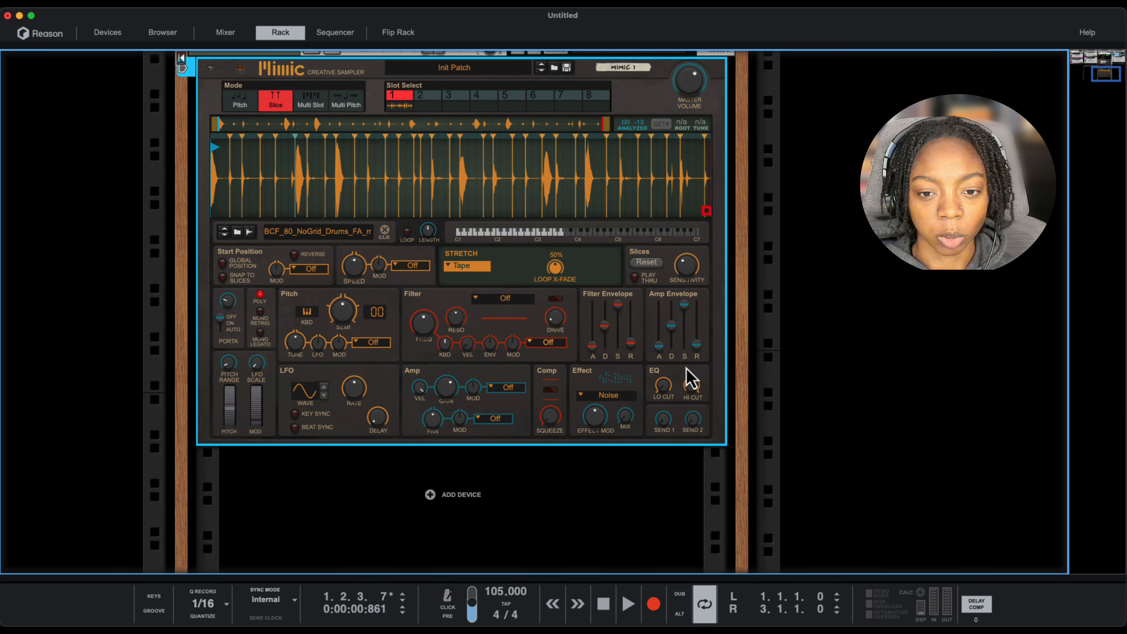
drag(698, 345, 700, 241)
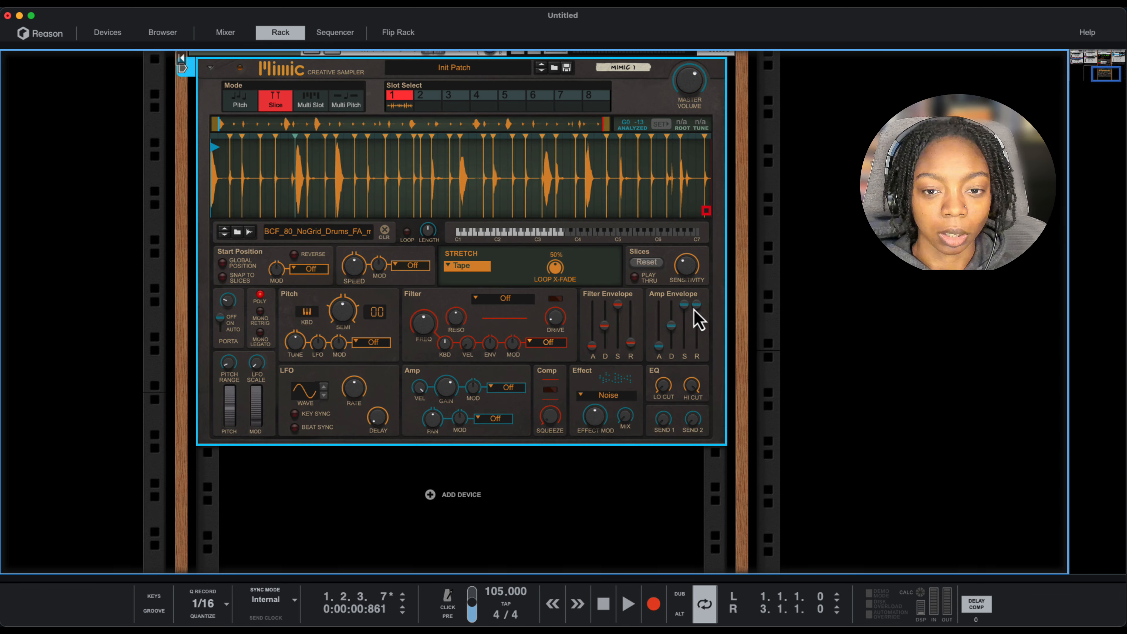
key(shift+Return)
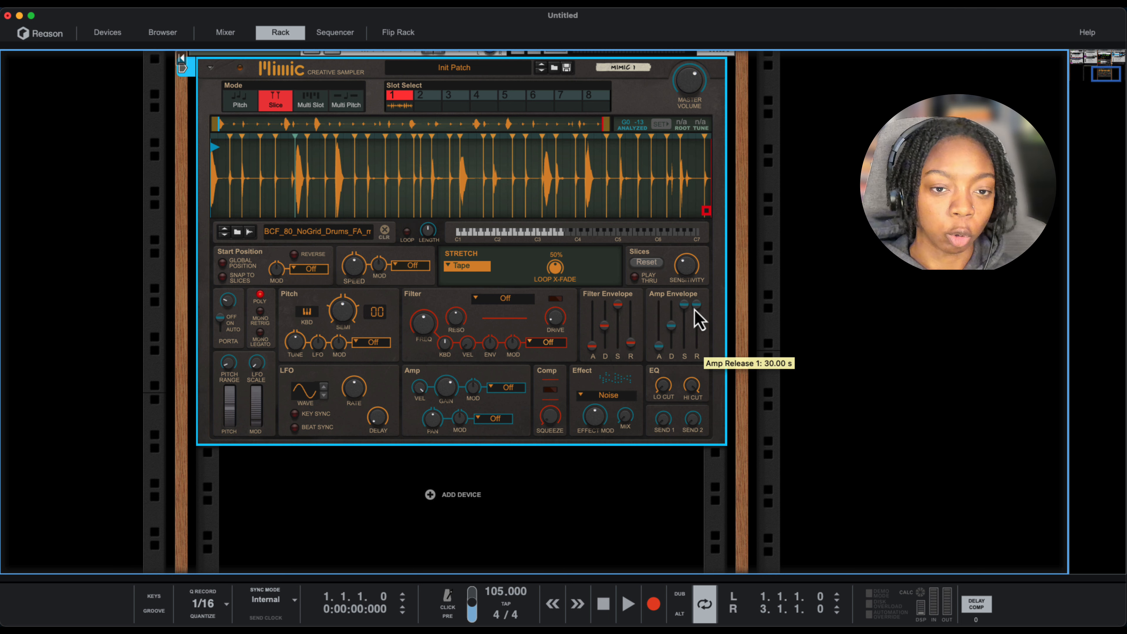
key(space)
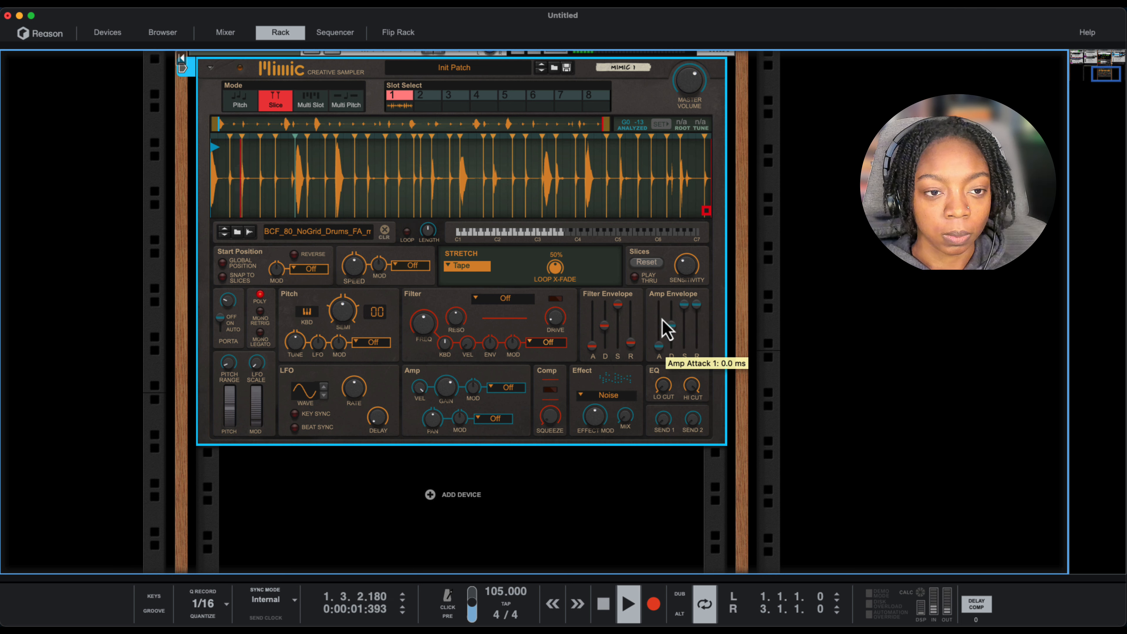
scroll(335, 391, up, 3)
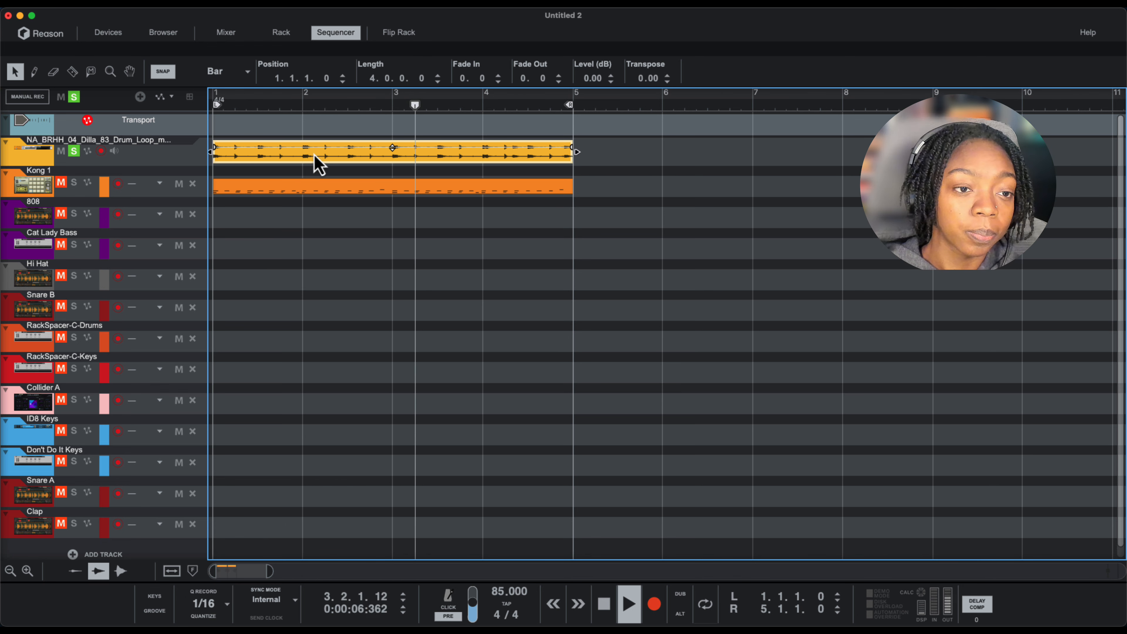
Stop playback and open the NA_BRHH_04_Dilla_83_Drum_Loop audio clip in Slice Edit
key(space)
double_click(285, 163)
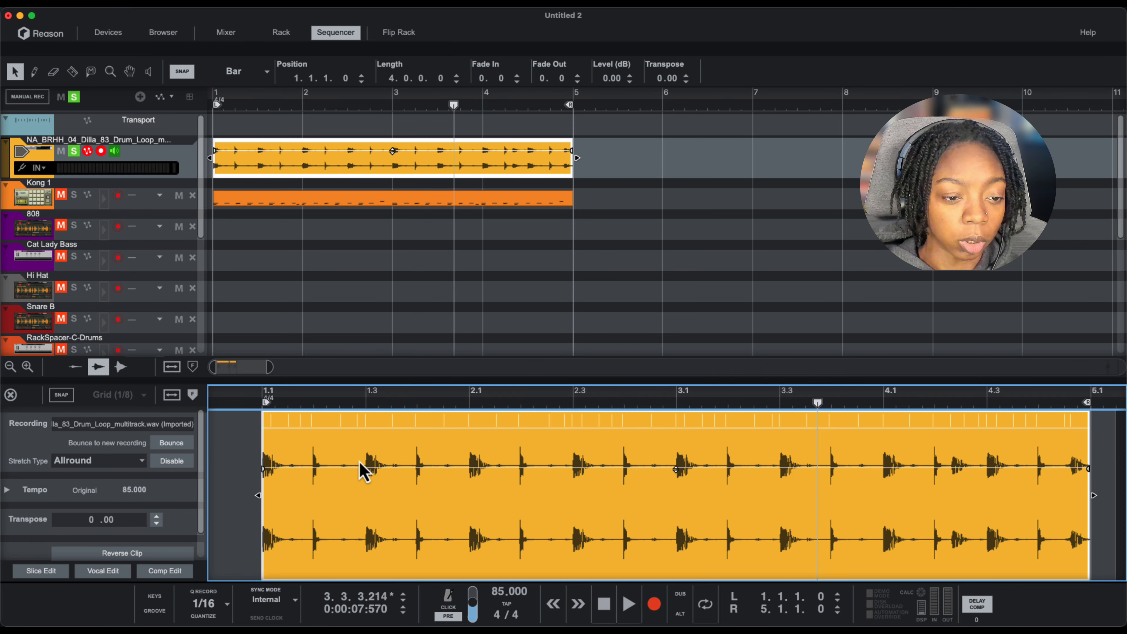
click(43, 576)
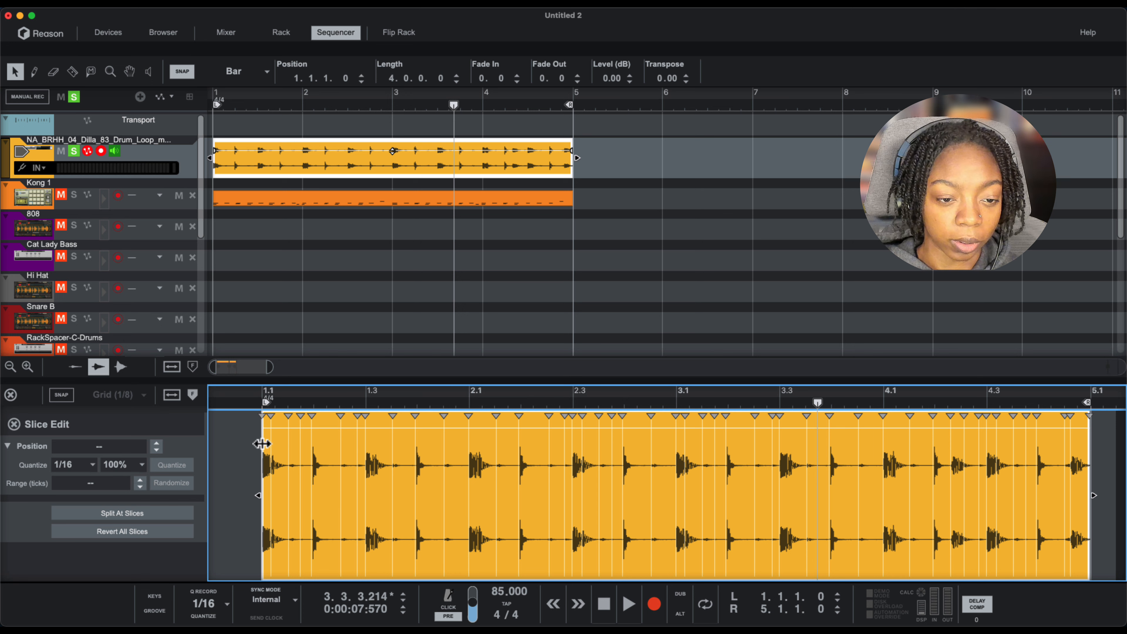
Select the slice marker just after the first kick and activate the speaker tool for auditioning the loop's slices
click(271, 416)
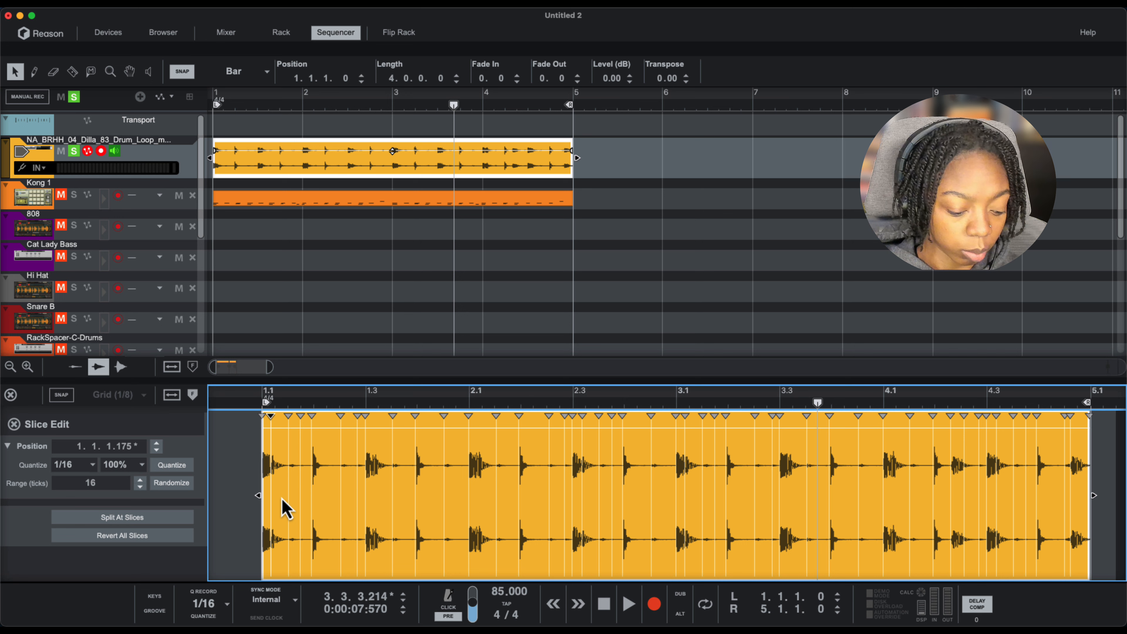
click(148, 72)
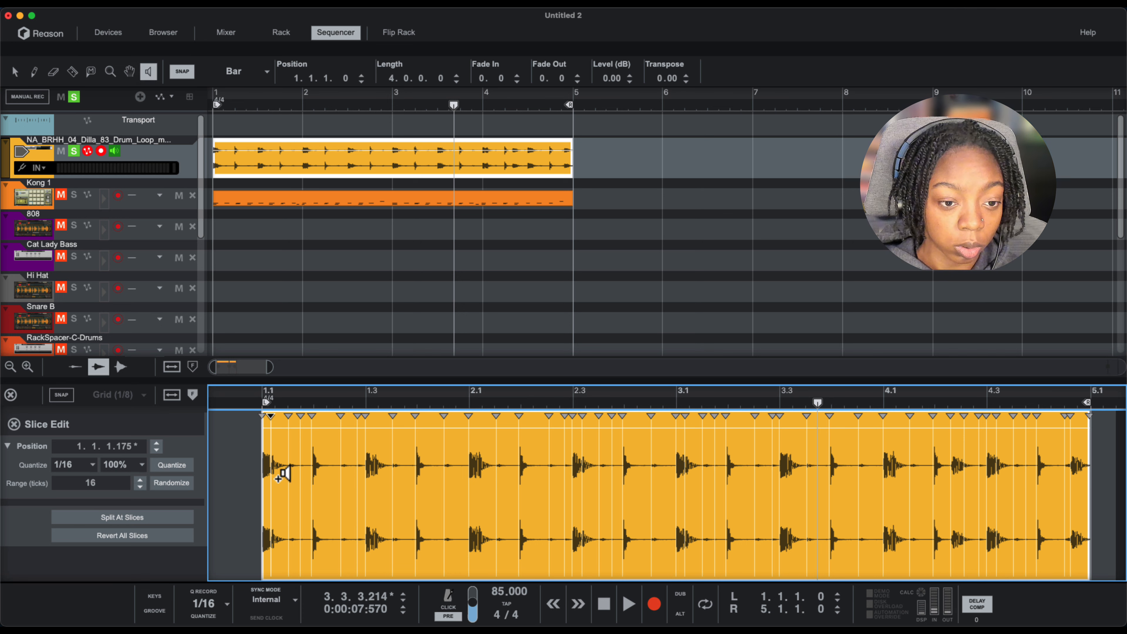